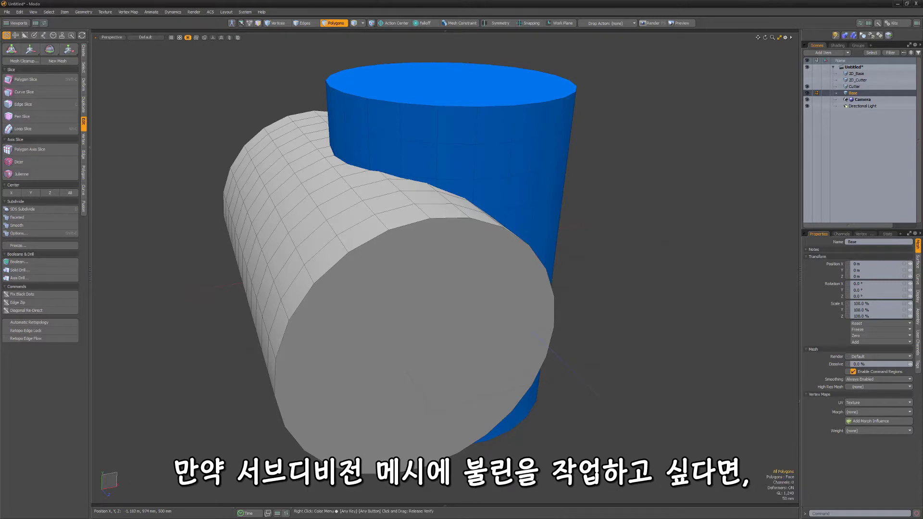
# Step: Look over the Mesh Fusion tools and the Mesh Cleanup options without applying a cleanup
pyautogui.click(83, 206)
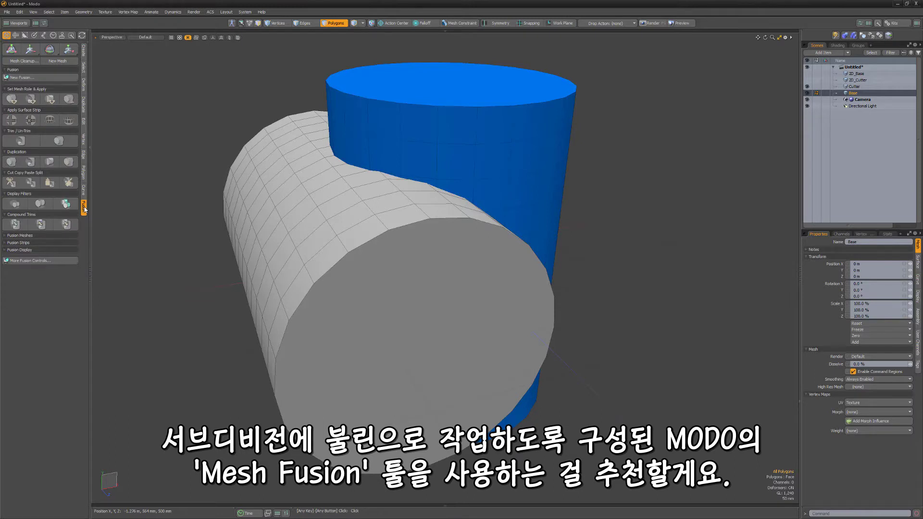
pyautogui.click(85, 124)
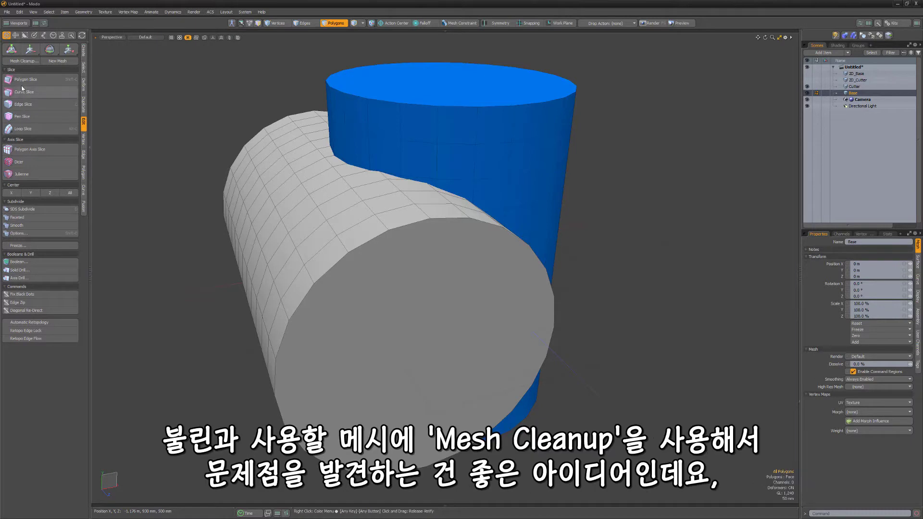
pyautogui.click(25, 61)
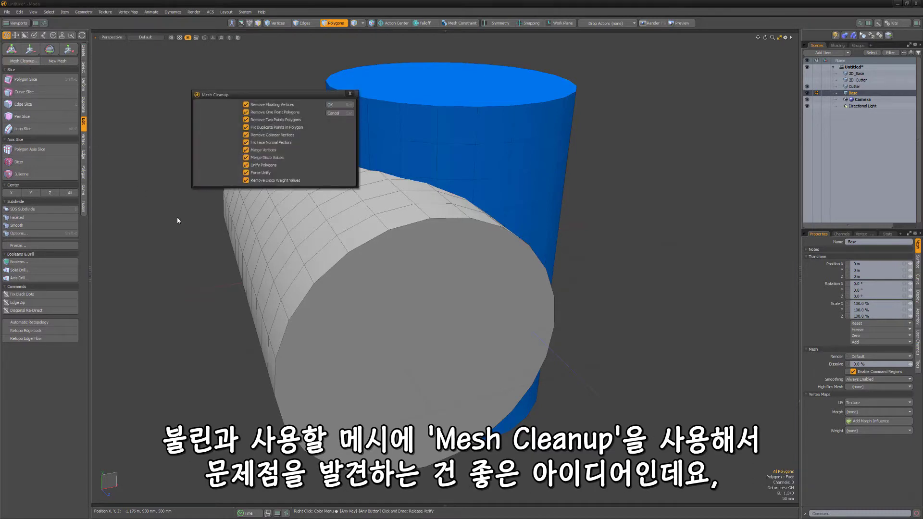
pyautogui.click(335, 115)
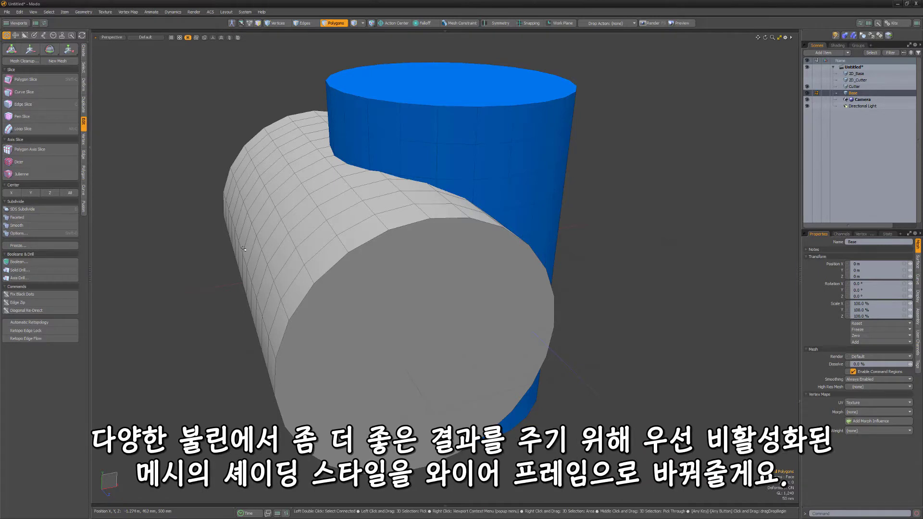
# Step: Set the shading style of inactive meshes in the 3D viewport to Wireframe
pyautogui.click(785, 38)
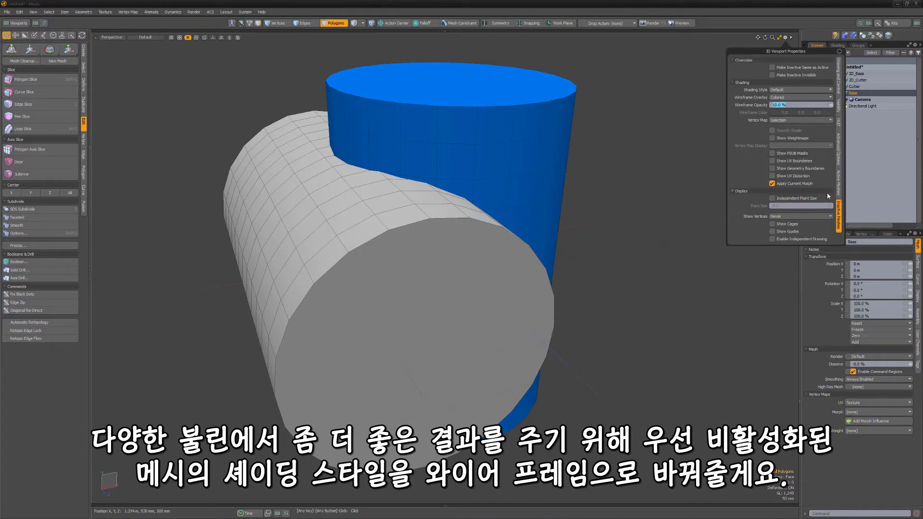
pyautogui.click(781, 90)
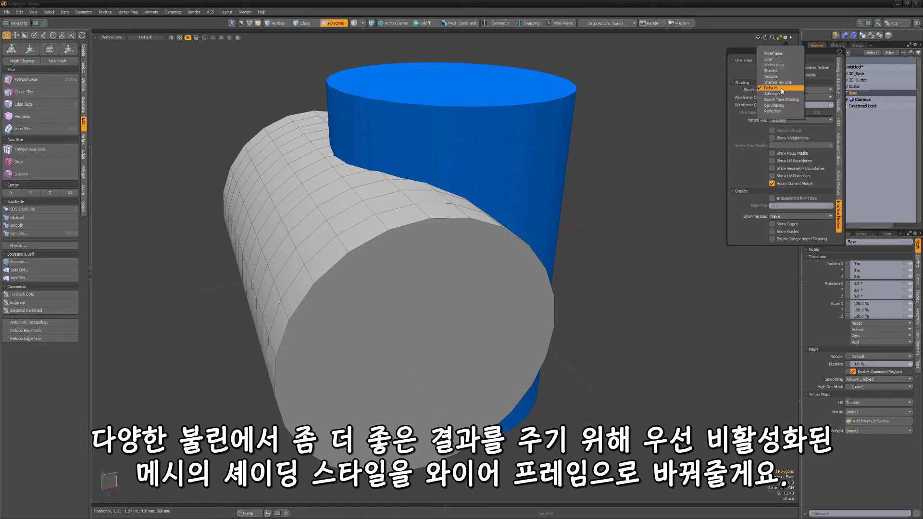
pyautogui.click(781, 53)
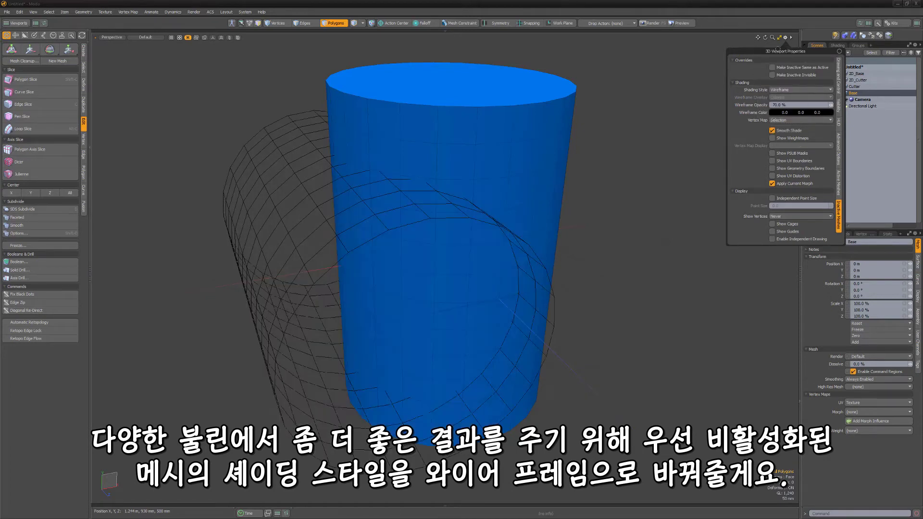
# Step: Try a Boolean Subtract on the Base mesh with Background as the drive mesh, and undo it
pyautogui.click(54, 262)
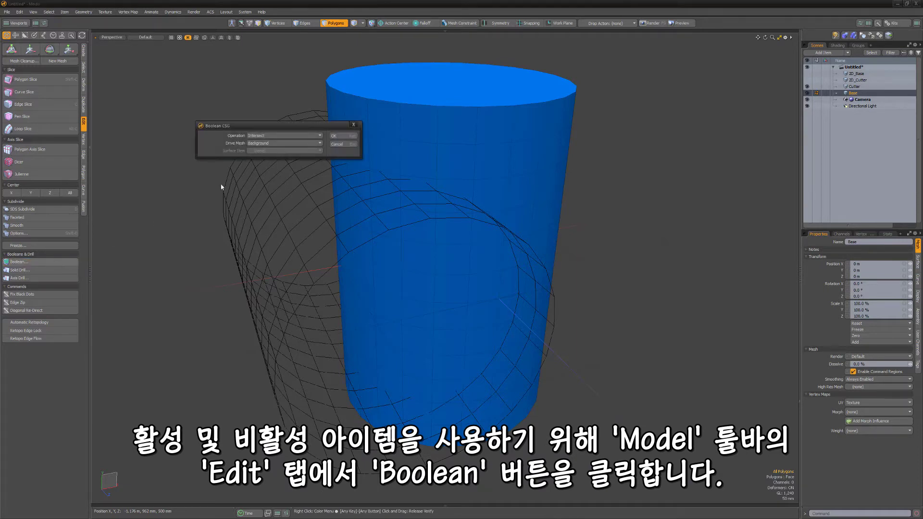
pyautogui.click(279, 135)
pyautogui.click(280, 136)
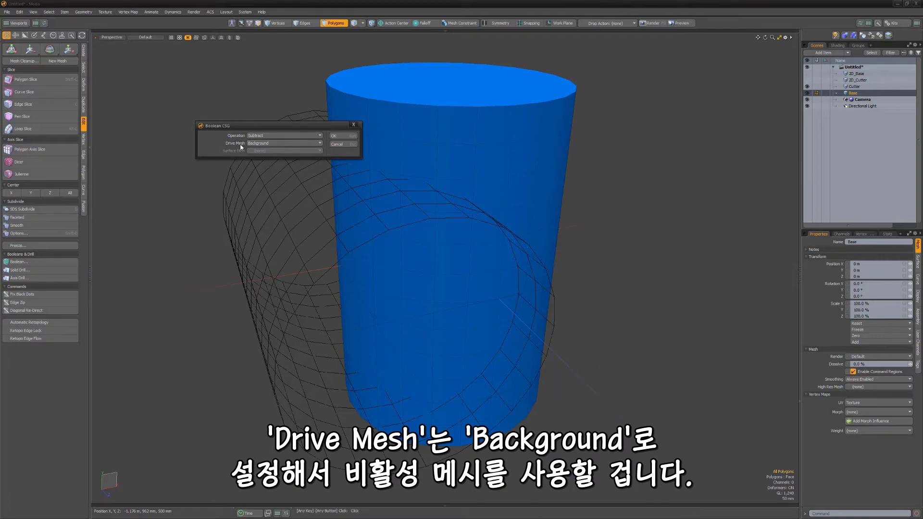
pyautogui.click(345, 137)
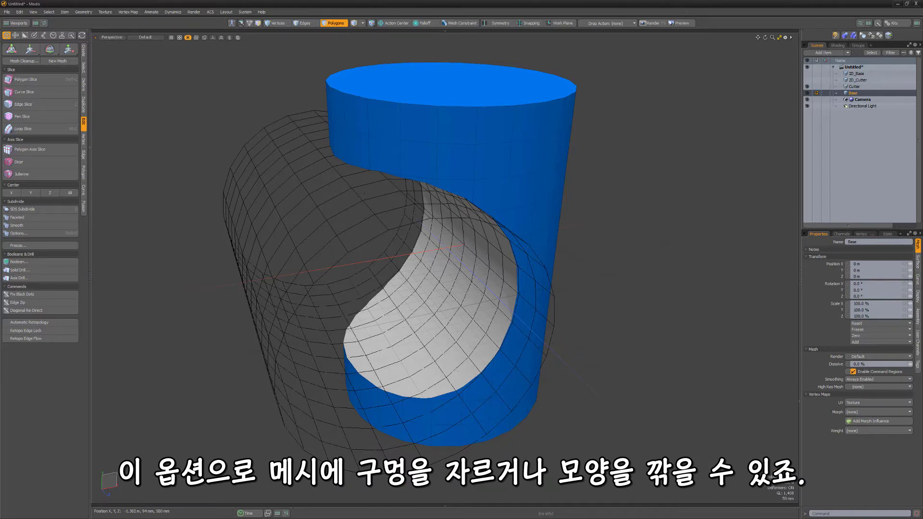
pyautogui.hotkey('ctrl', 'z')
# Step: Try a Boolean Intersect on the Base mesh with the background cutter, and undo it
pyautogui.click(20, 262)
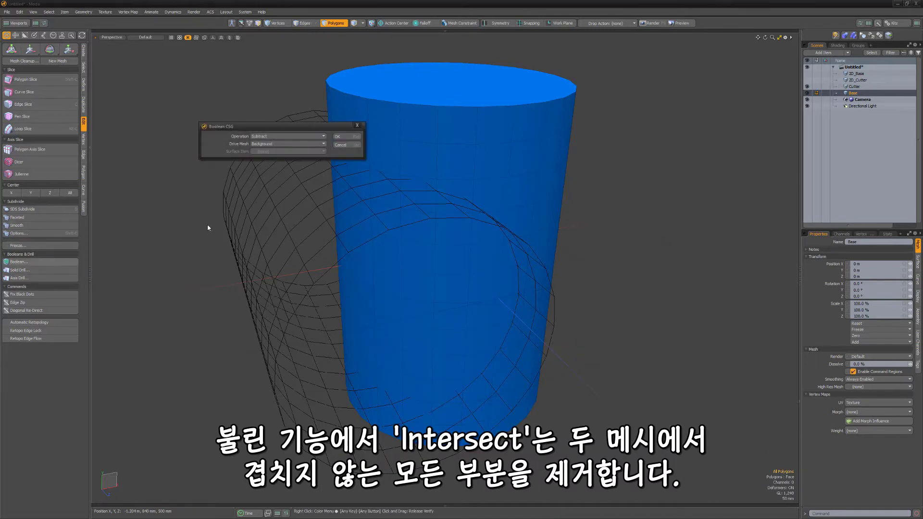
pyautogui.click(287, 136)
pyautogui.click(274, 139)
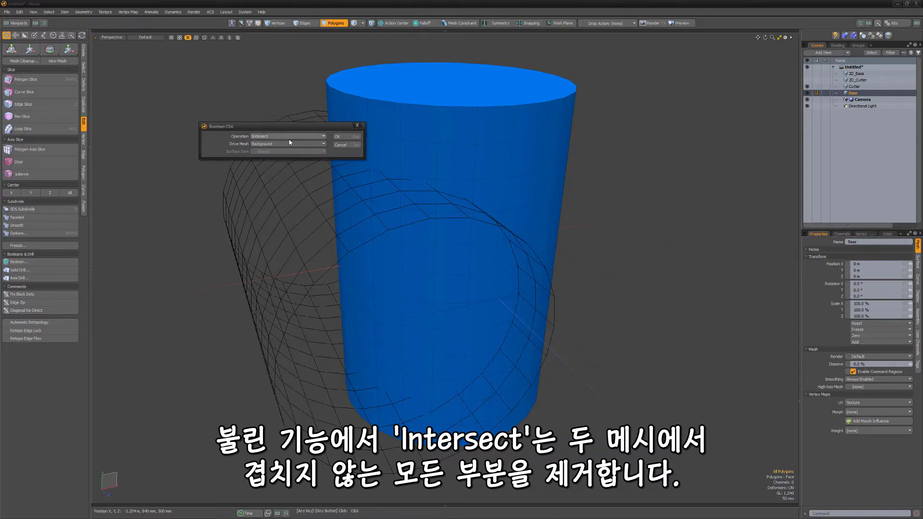
pyautogui.click(340, 137)
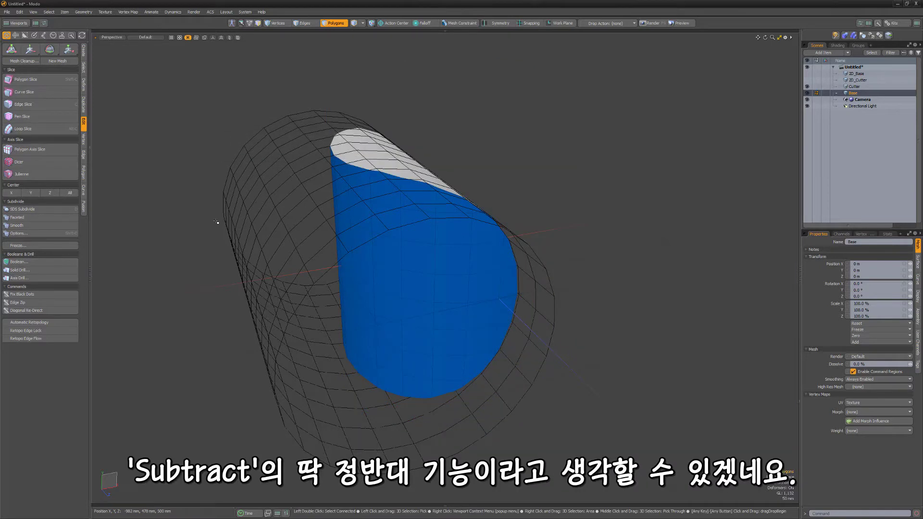
pyautogui.press('ctrl')
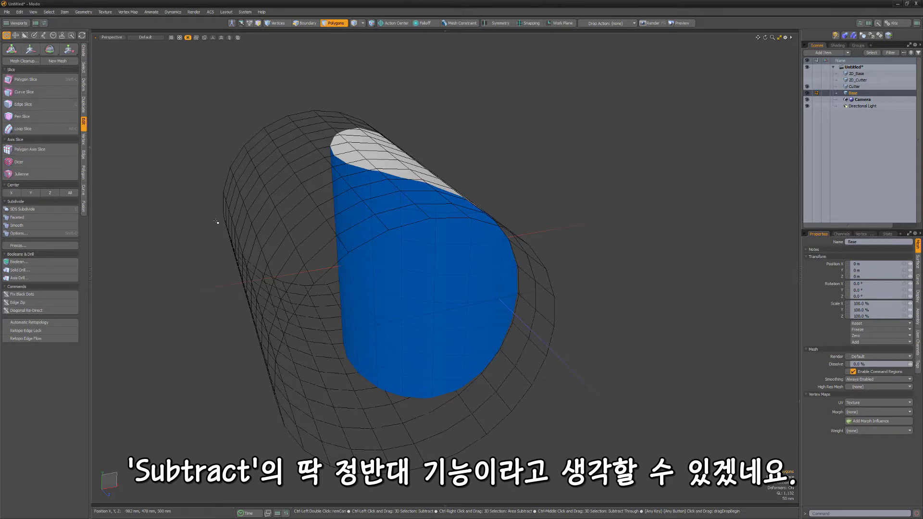
pyautogui.hotkey('ctrl', 'z')
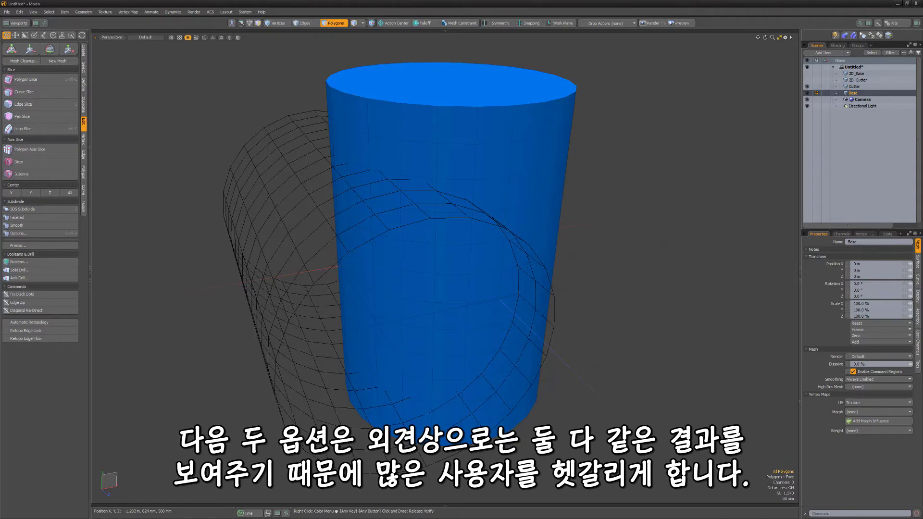
# Step: Try a Boolean Union of the Base and background meshes, flip the polygons to inspect the interior, and revert everything
pyautogui.click(52, 262)
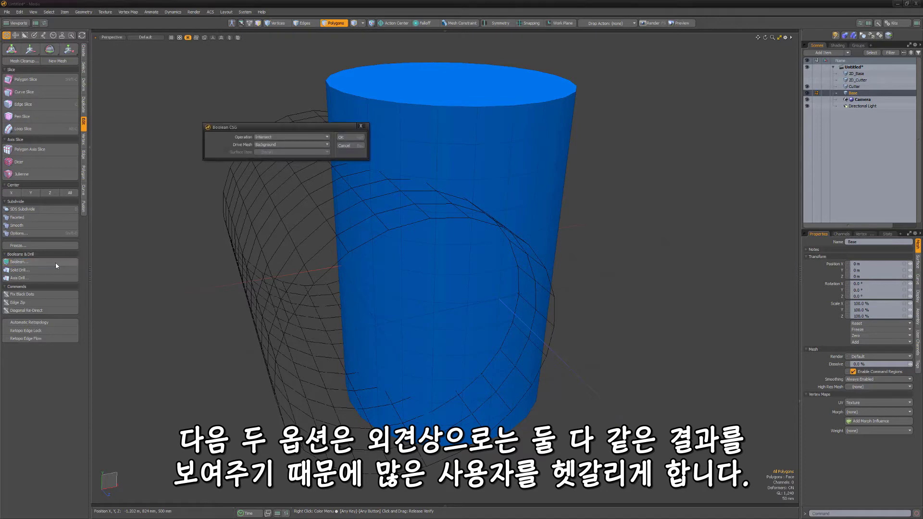
pyautogui.click(289, 137)
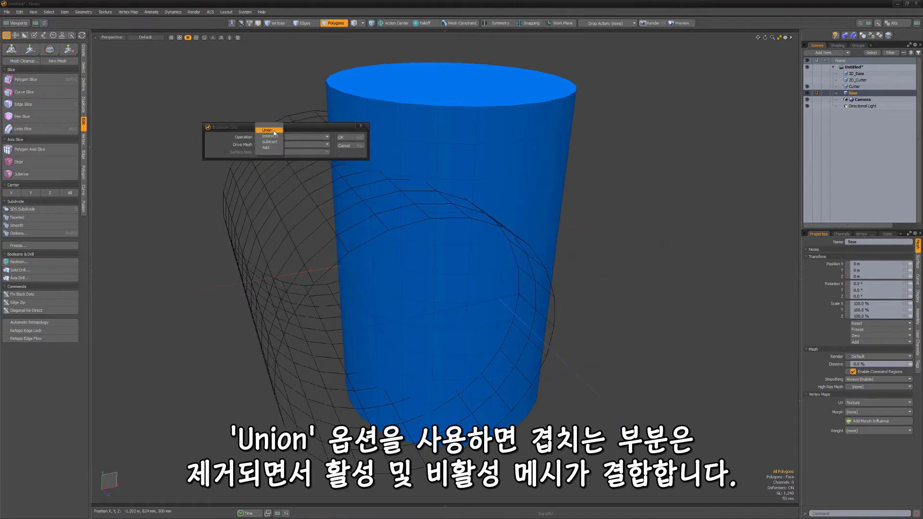
pyautogui.click(274, 131)
pyautogui.click(343, 138)
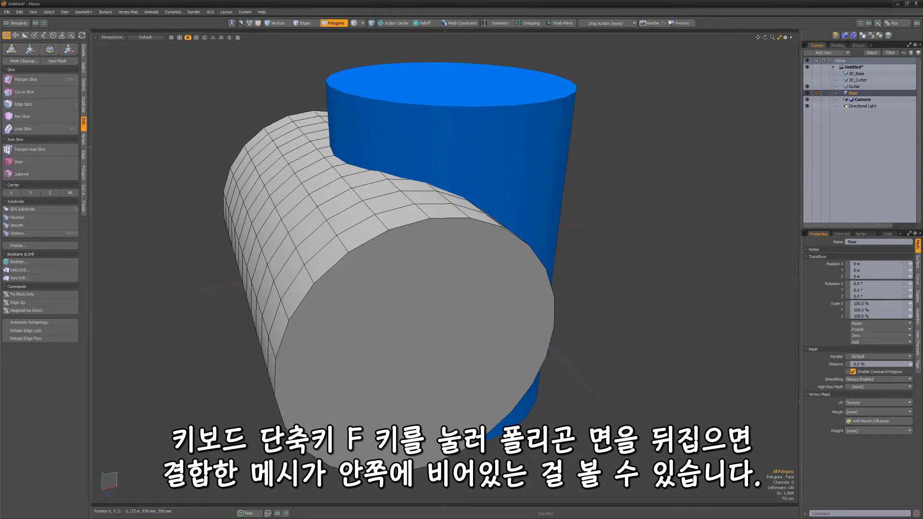
pyautogui.press('f')
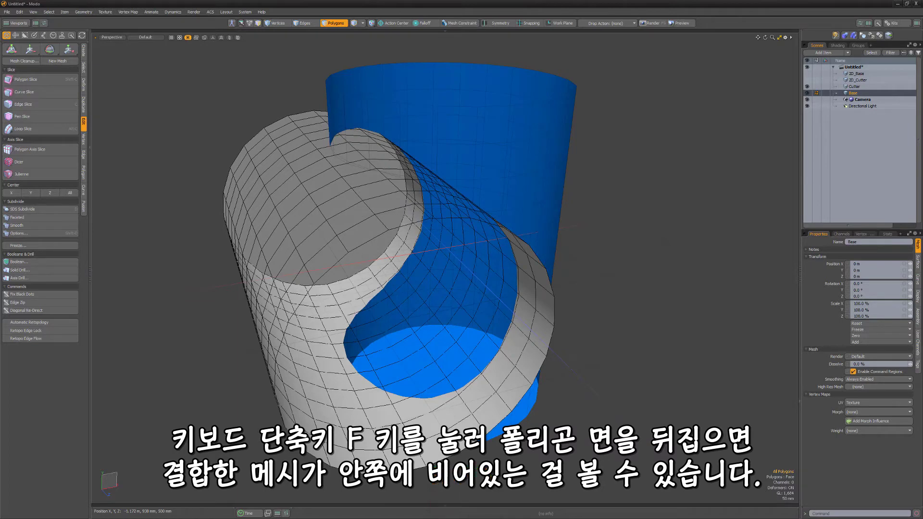
pyautogui.press('f')
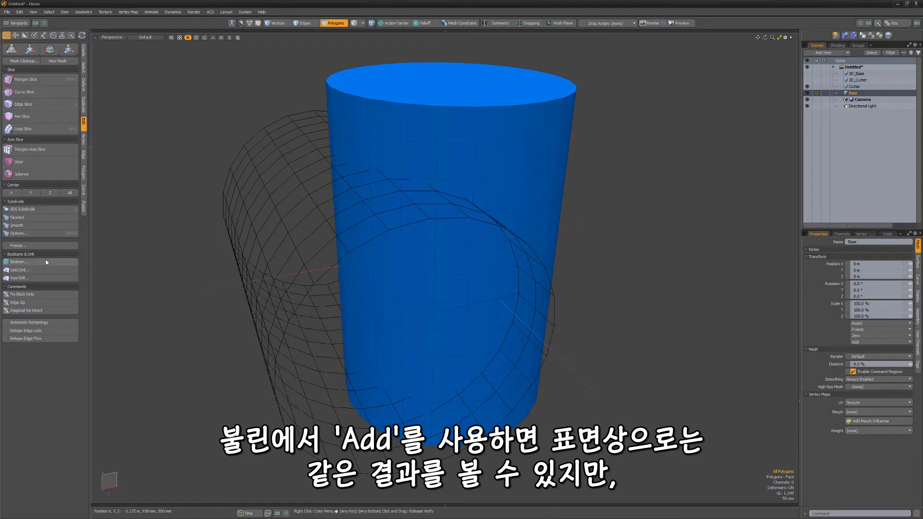
# Step: Try a Boolean Add with the background mesh, flip the polygons to inspect the overlap inside, and revert everything
pyautogui.click(22, 262)
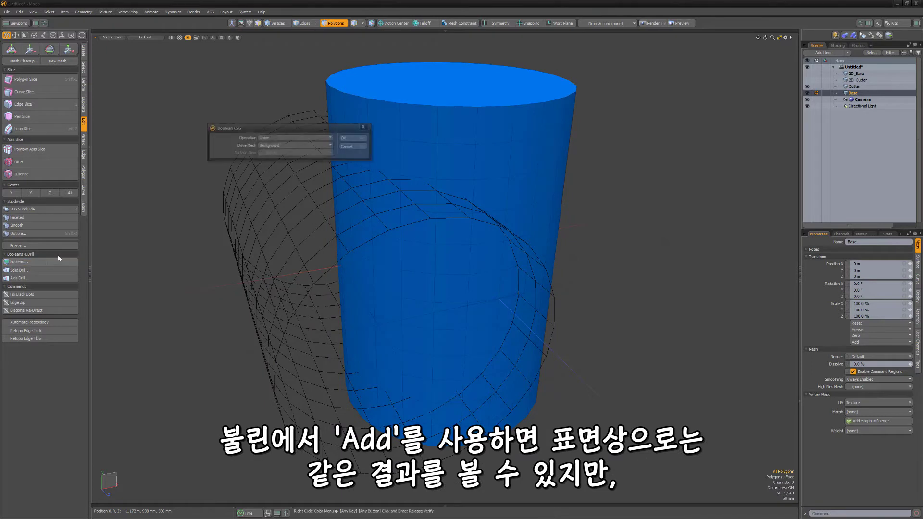
pyautogui.click(264, 146)
pyautogui.click(267, 155)
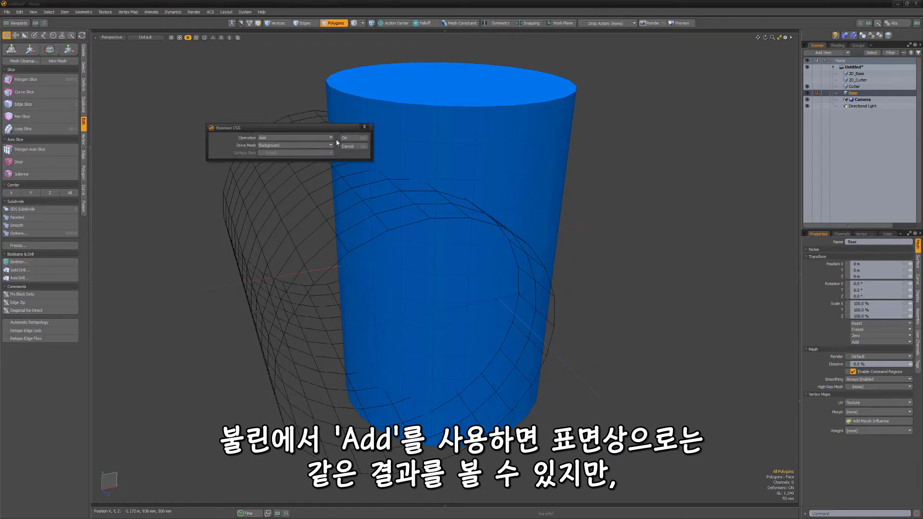
pyautogui.click(349, 139)
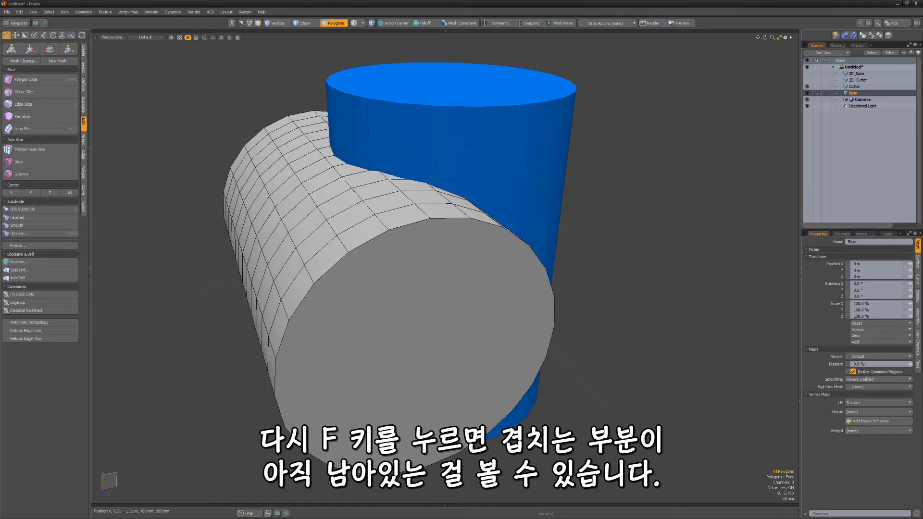
pyautogui.press('f')
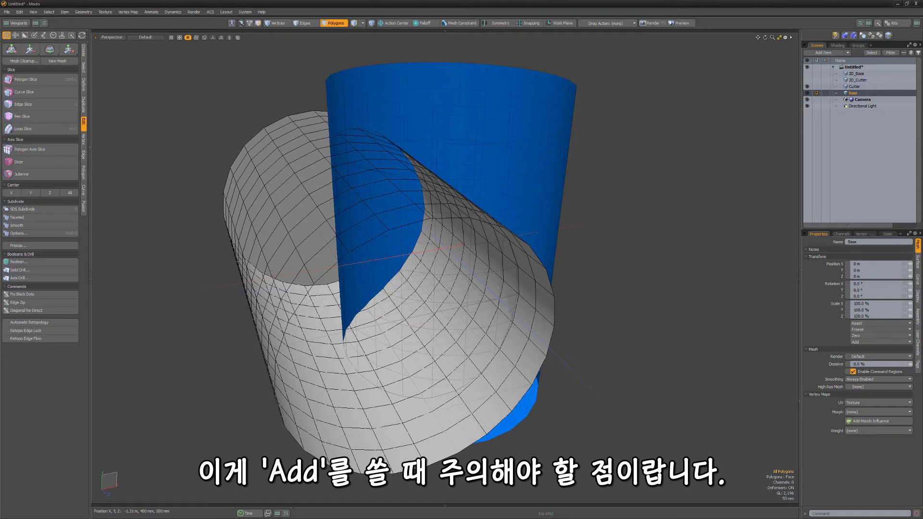
pyautogui.press('f')
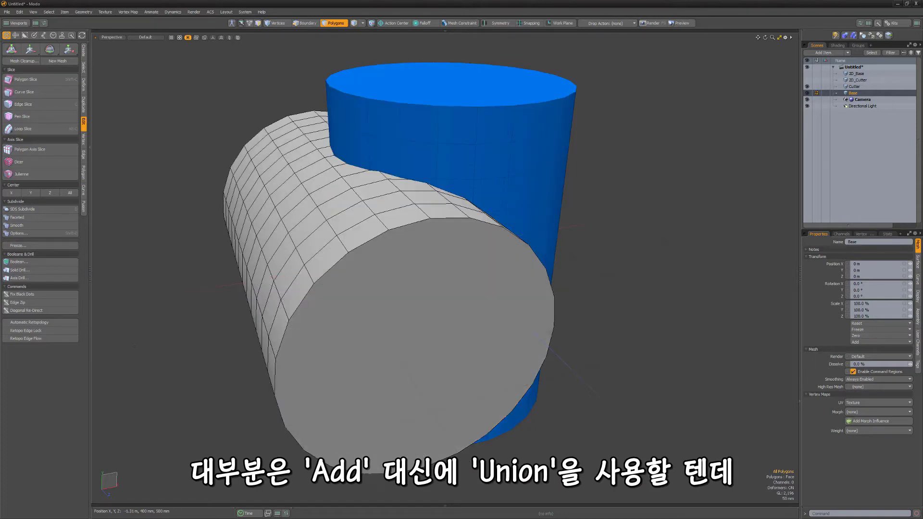
pyautogui.press('f')
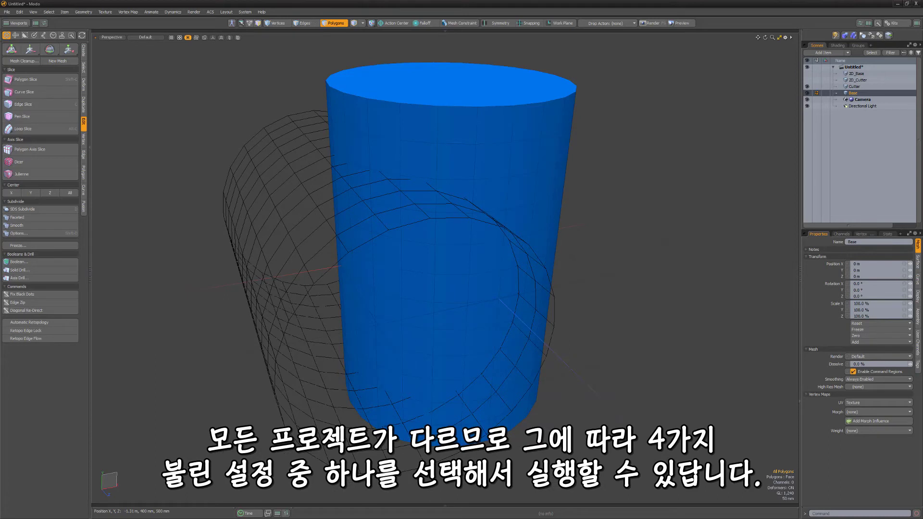
# Step: Try a Solid Drill with the Core operation on the Base mesh using the background mesh, and undo it
pyautogui.click(43, 270)
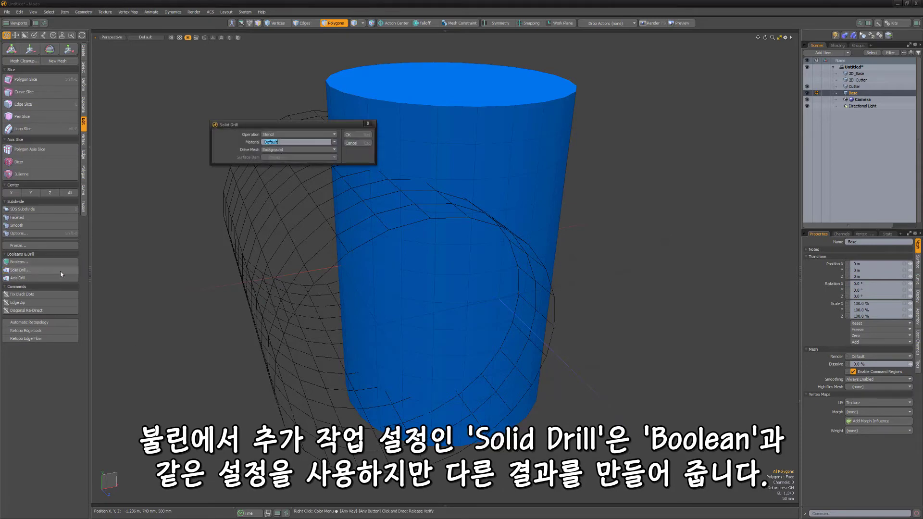
pyautogui.click(279, 135)
pyautogui.click(279, 123)
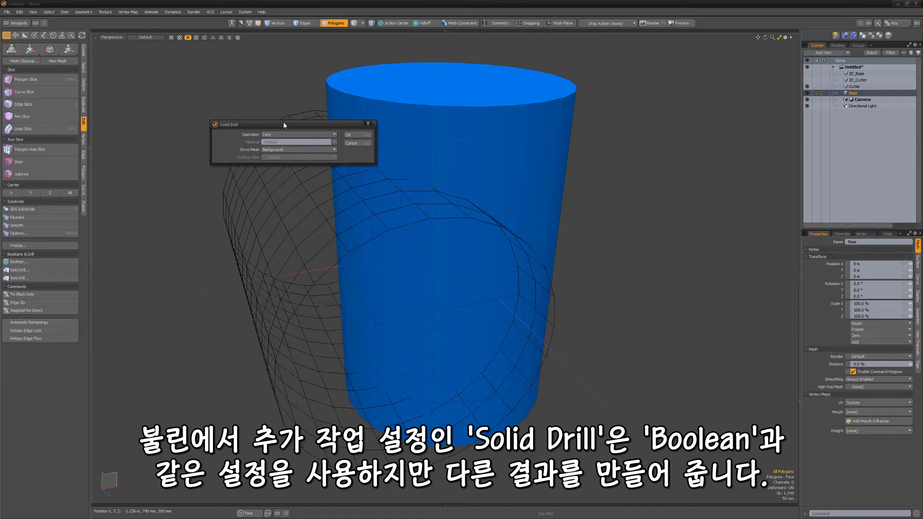
pyautogui.click(354, 139)
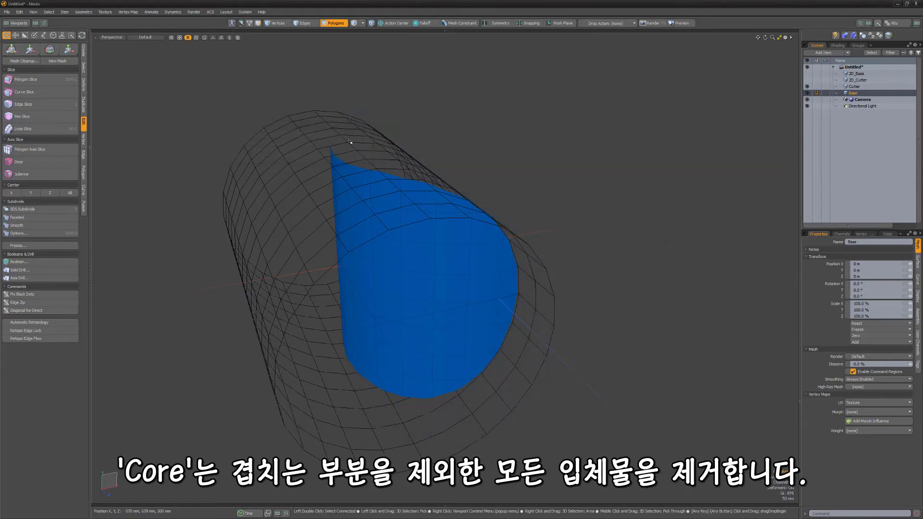
pyautogui.hotkey('ctrl', 'z')
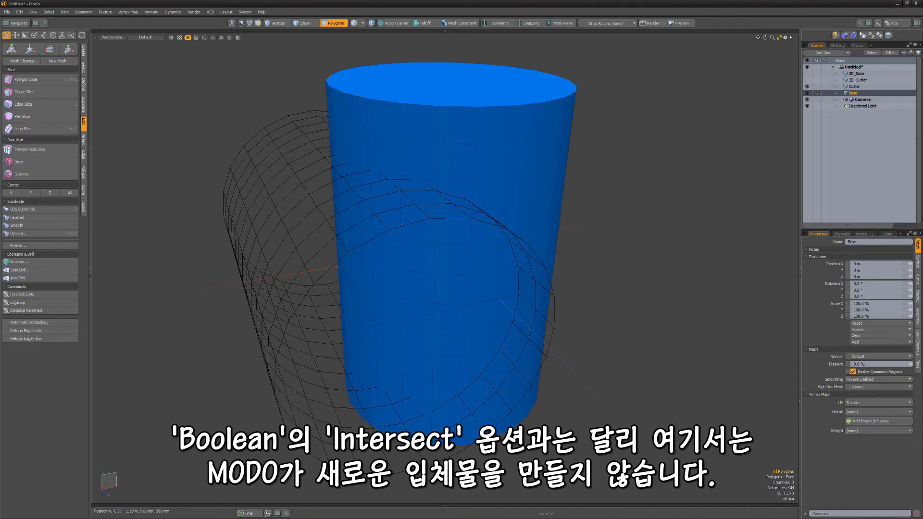
# Step: Try a Solid Drill with the Tunnel operation on the Base mesh using the background mesh, and undo it
pyautogui.click(67, 271)
pyautogui.click(274, 136)
pyautogui.click(274, 138)
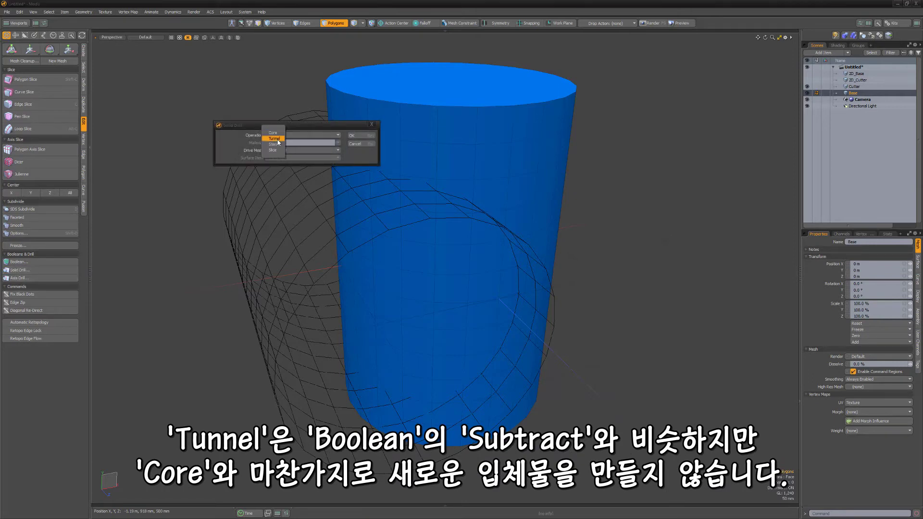
pyautogui.click(360, 134)
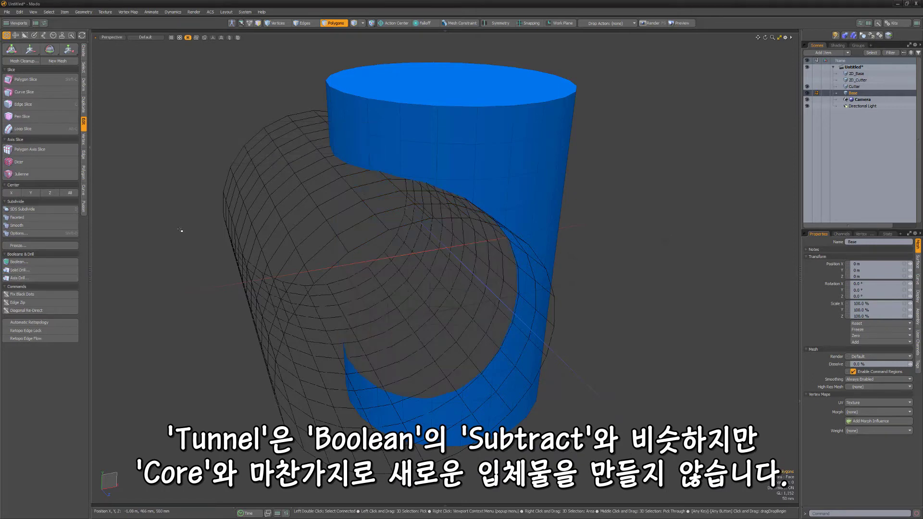
pyautogui.hotkey('ctrl', 'z')
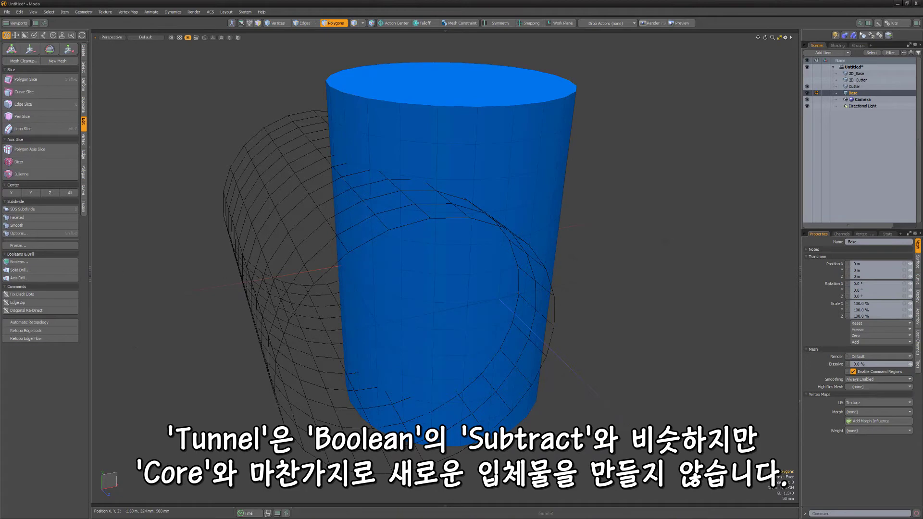
# Step: Try a Solid Drill with the Slice operation on the Base mesh using the background mesh, briefly hiding the Cutter to inspect the cut
pyautogui.click(52, 272)
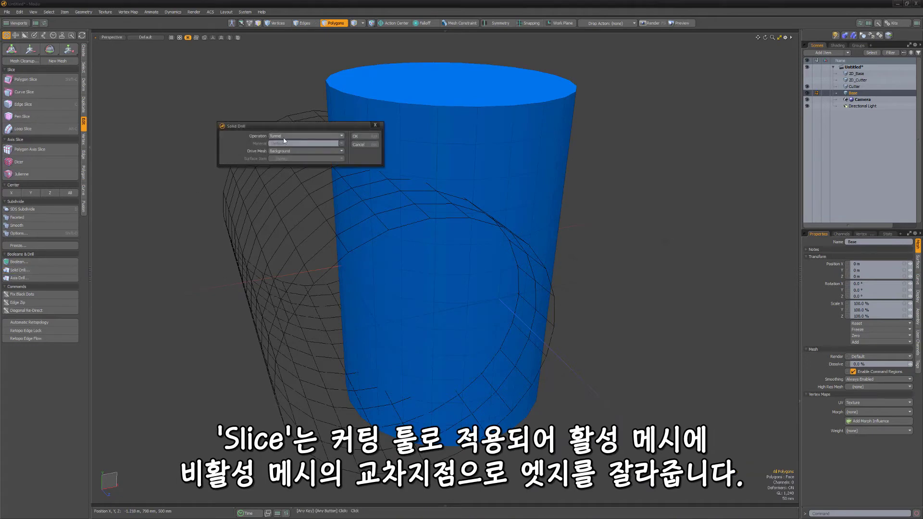
pyautogui.click(308, 136)
pyautogui.click(313, 147)
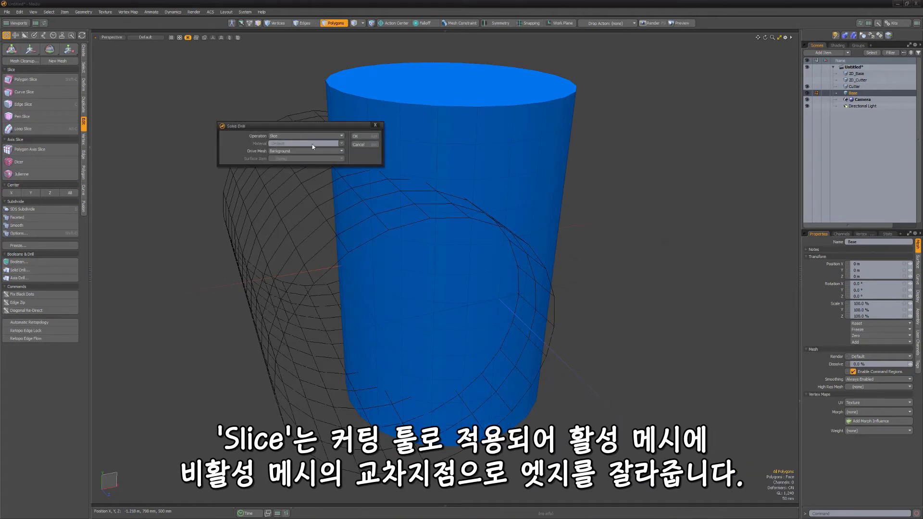
pyautogui.click(358, 137)
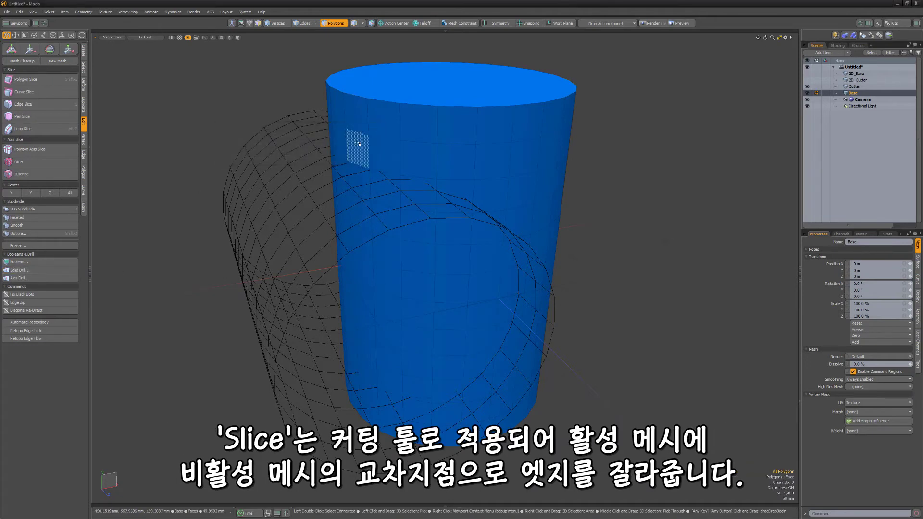
pyautogui.click(807, 87)
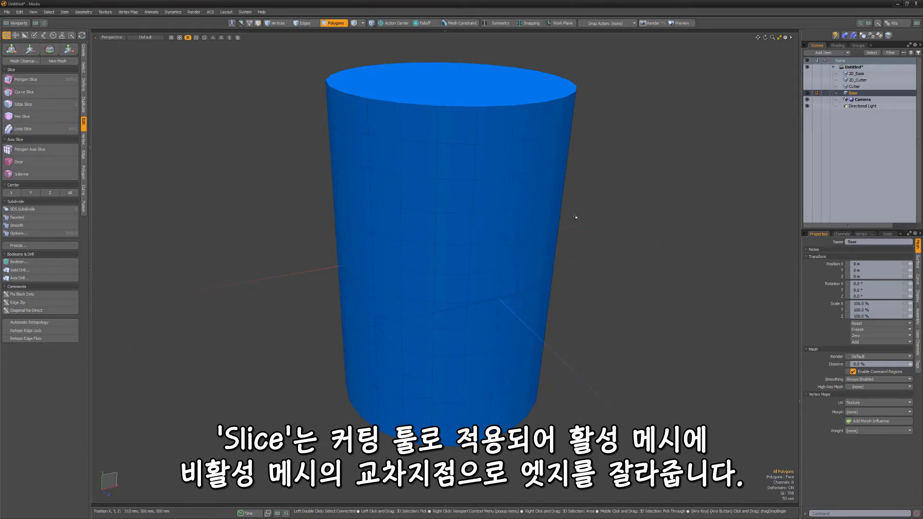
pyautogui.click(808, 87)
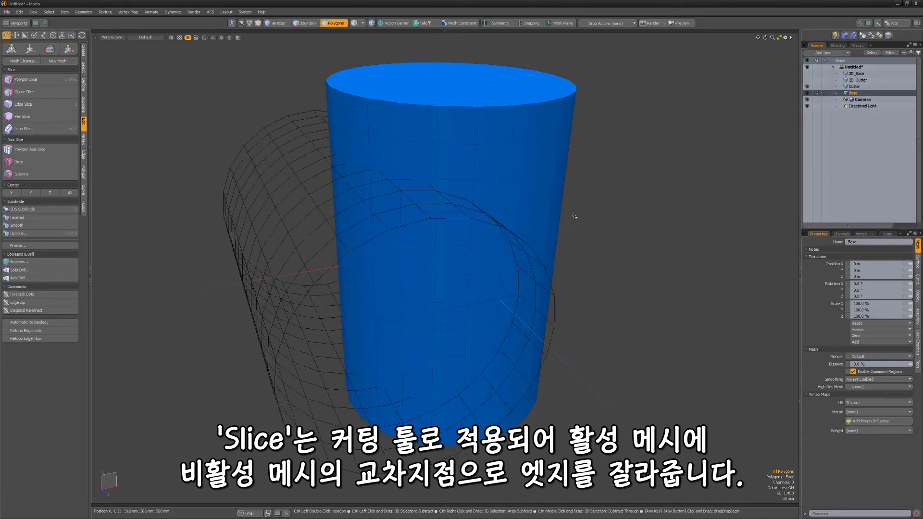
# Step: Try a Solid Drill with the Stencil operation and Default material on the Base mesh using the background mesh, and undo it
pyautogui.click(26, 269)
pyautogui.click(313, 137)
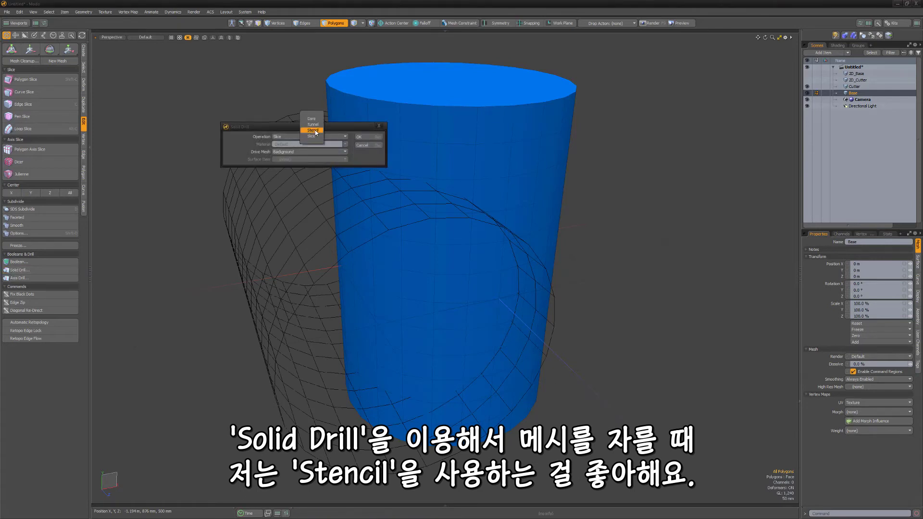
pyautogui.click(313, 130)
pyautogui.click(345, 146)
pyautogui.click(345, 150)
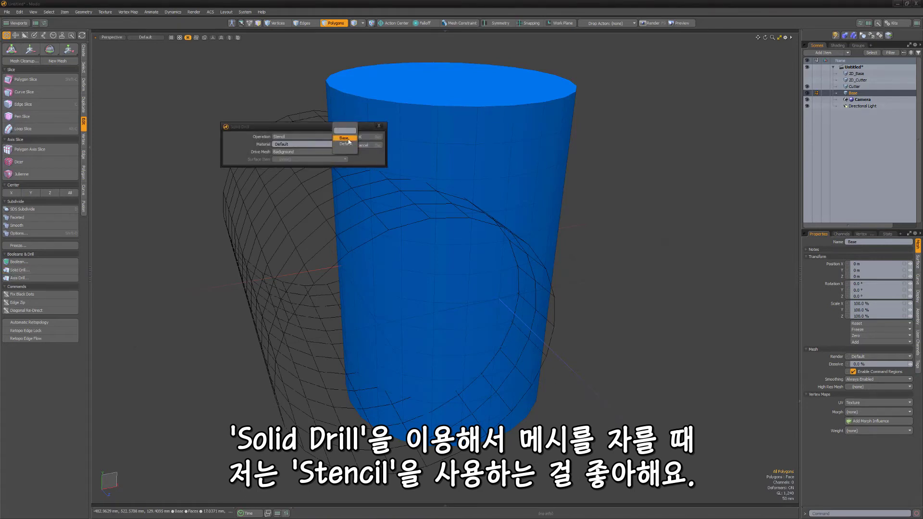
pyautogui.click(367, 136)
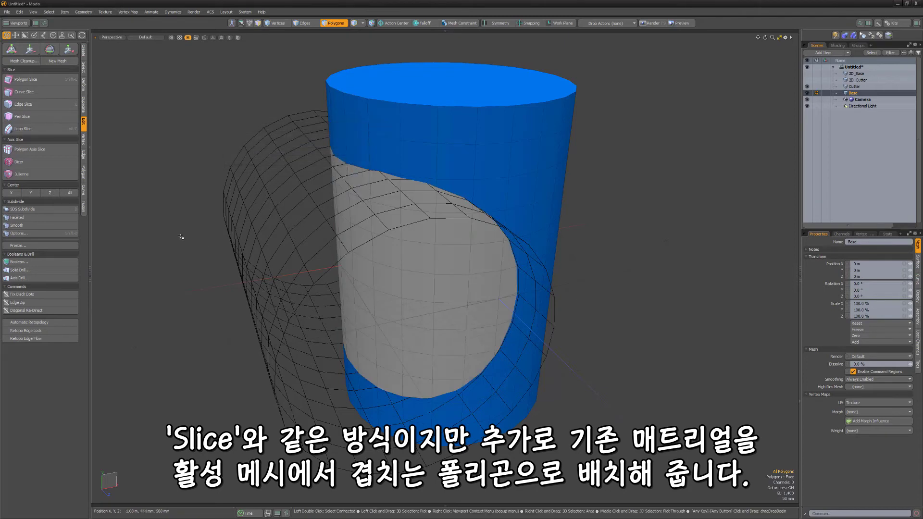
pyautogui.press('ctrl')
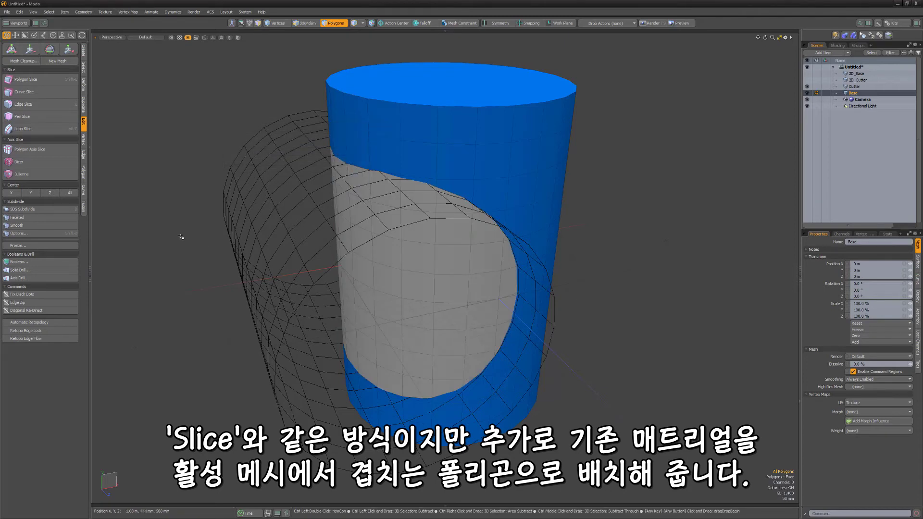
pyautogui.hotkey('ctrl', 'z')
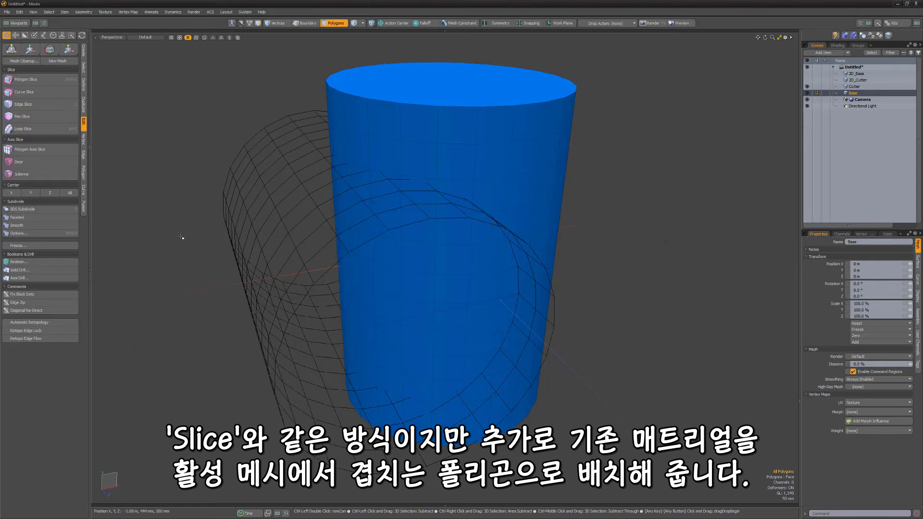
# Step: Swap the visible Cutter for 2D_Cutter, try a Z-axis Axis Drill Stencil with Default material on the Base mesh, and undo the drill
pyautogui.click(807, 87)
pyautogui.click(807, 80)
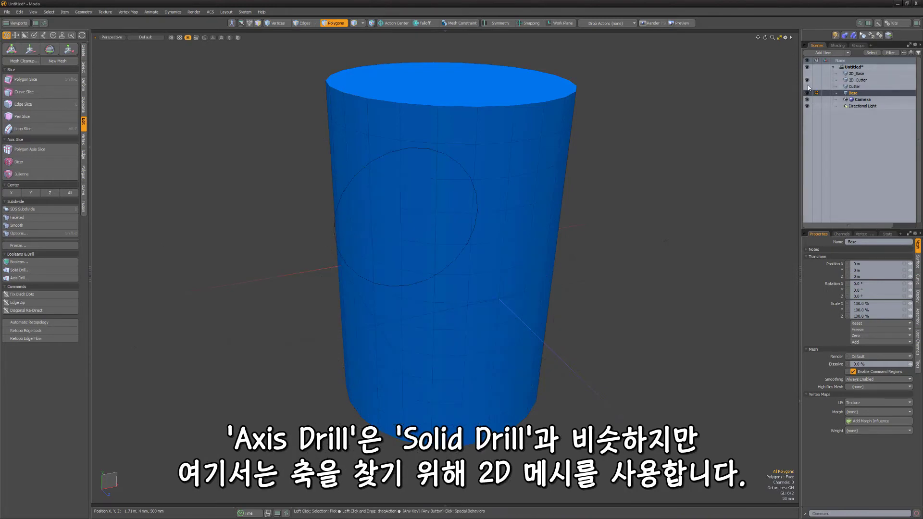
pyautogui.click(29, 278)
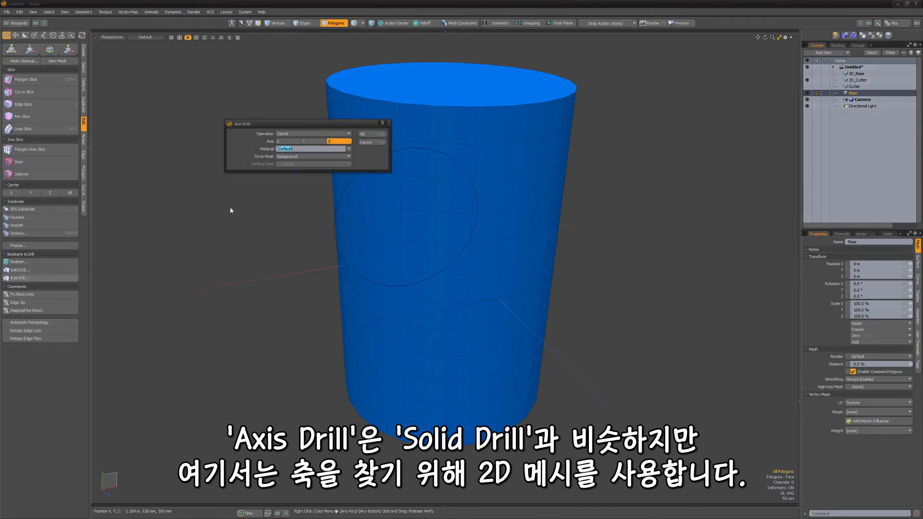
pyautogui.click(368, 134)
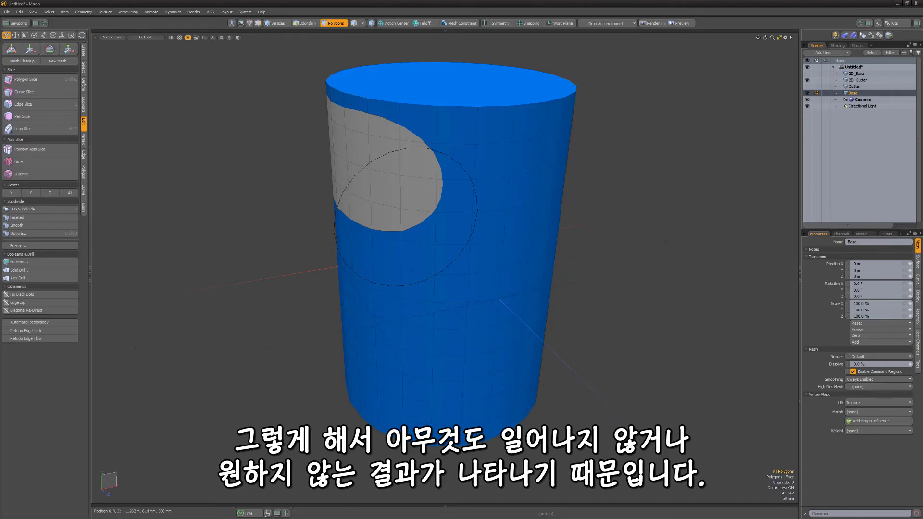
pyautogui.hotkey('ctrl', 'z')
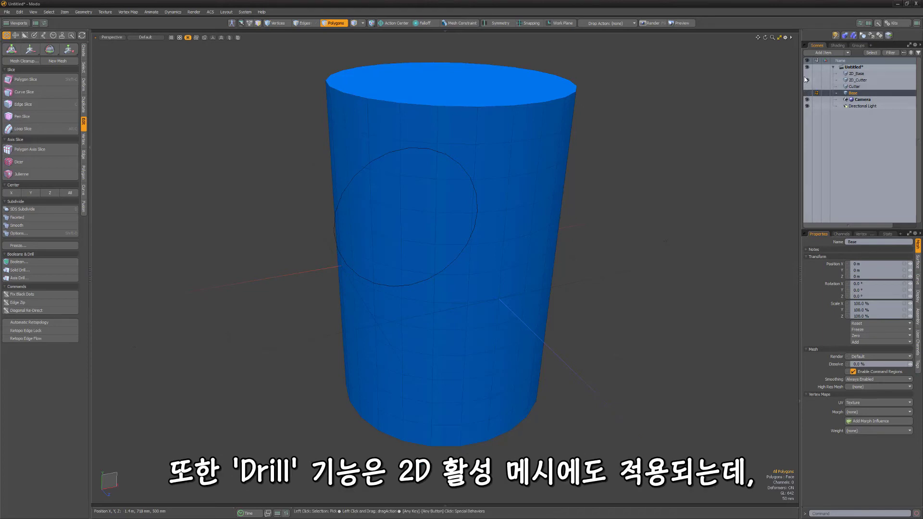
# Step: Try a Z-axis Axis Drill Stencil with Default material on the 2D_Base mesh using the background 2D_Cutter, and undo it
pyautogui.click(857, 73)
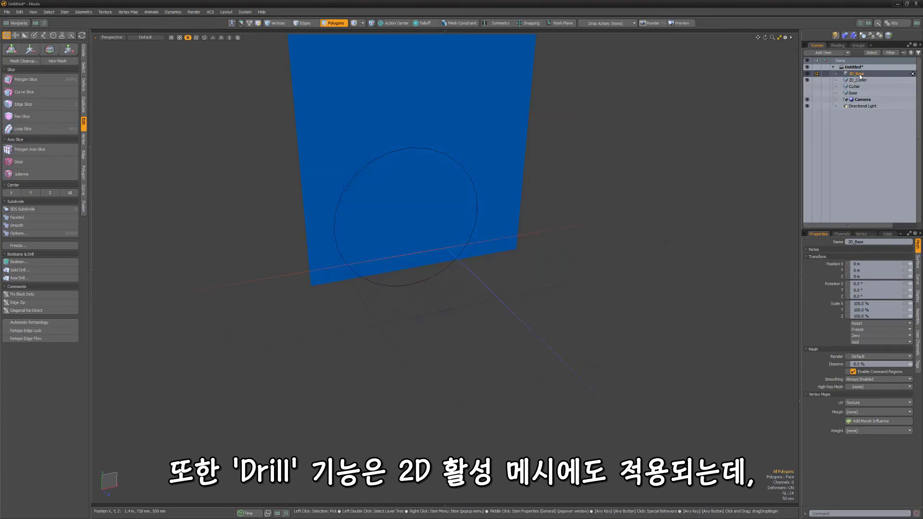
pyautogui.click(19, 278)
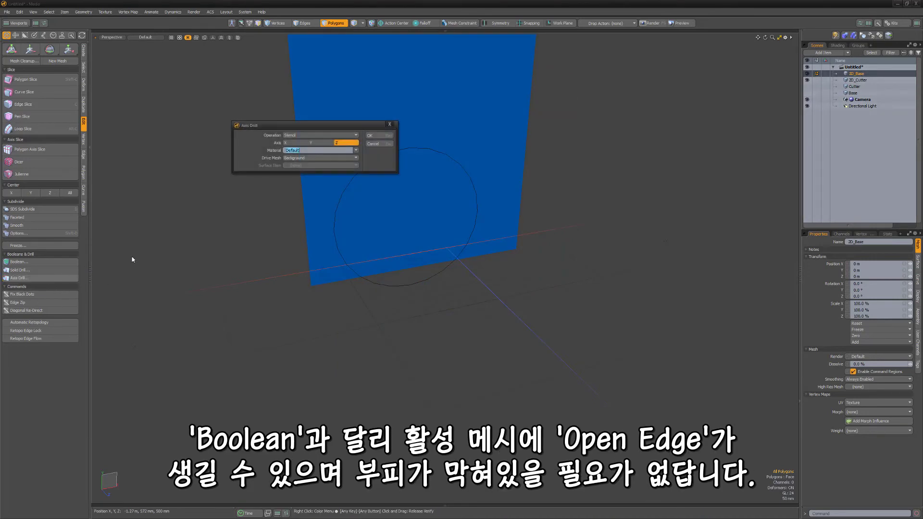
pyautogui.click(377, 139)
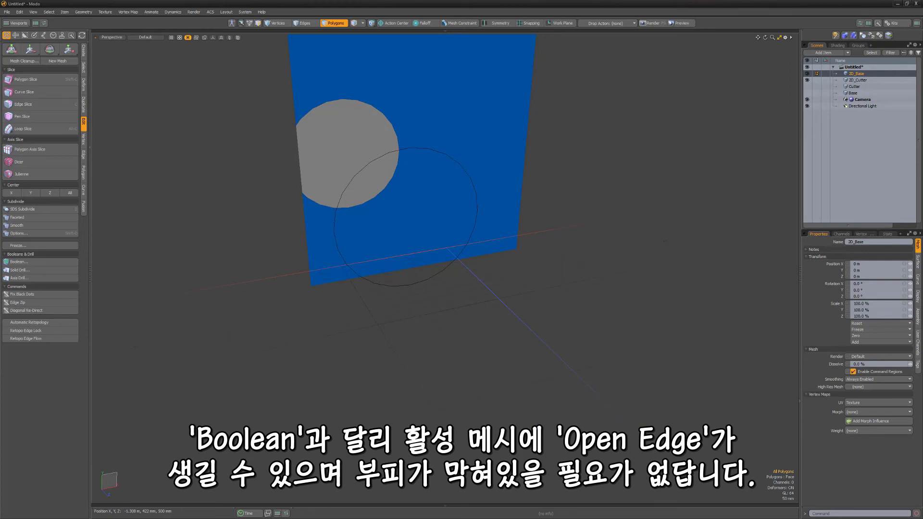
pyautogui.hotkey('ctrl', 'z')
# Step: Make the Base and Cutter meshes visible, hide the 2D meshes, and select Base as the active mesh
pyautogui.click(807, 93)
pyautogui.click(807, 73)
pyautogui.click(807, 80)
pyautogui.click(807, 87)
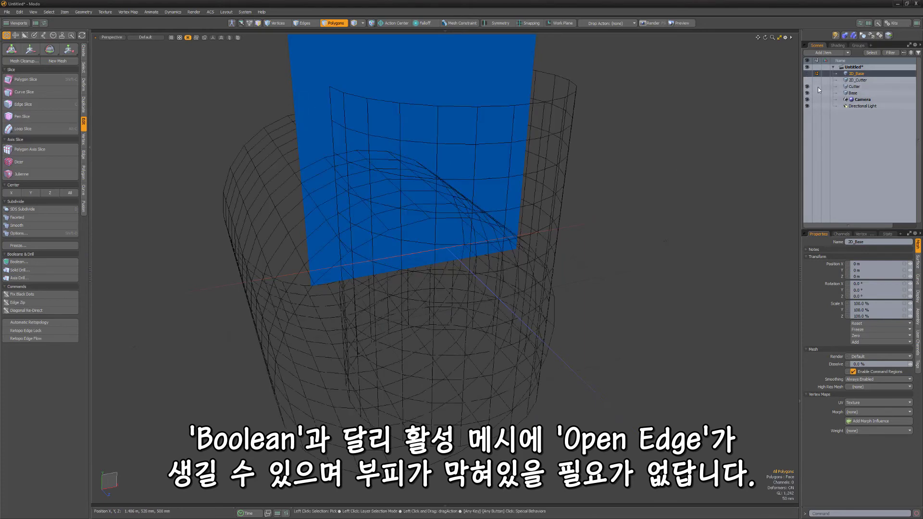
pyautogui.click(852, 93)
# Step: Try the Freeze settings with Freeze Curves as Faces and Make Holes enabled, and cancel without freezing
pyautogui.click(84, 11)
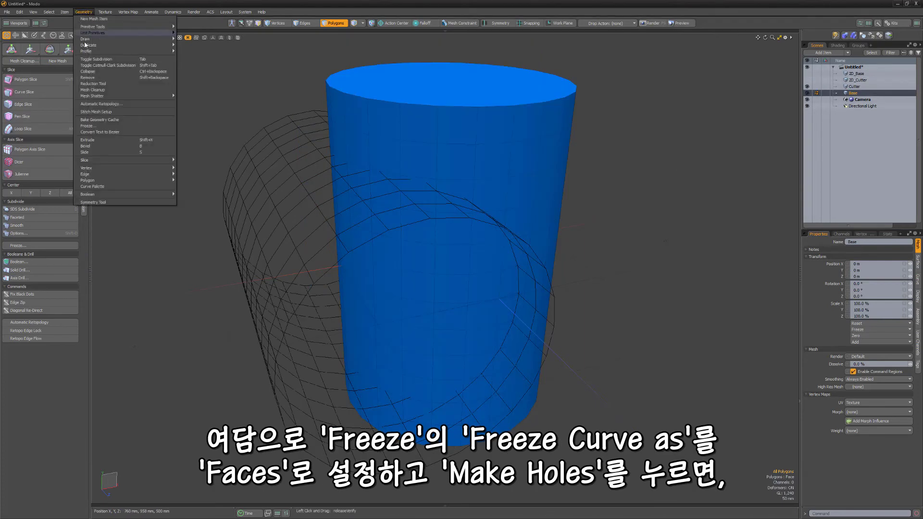
pyautogui.click(96, 126)
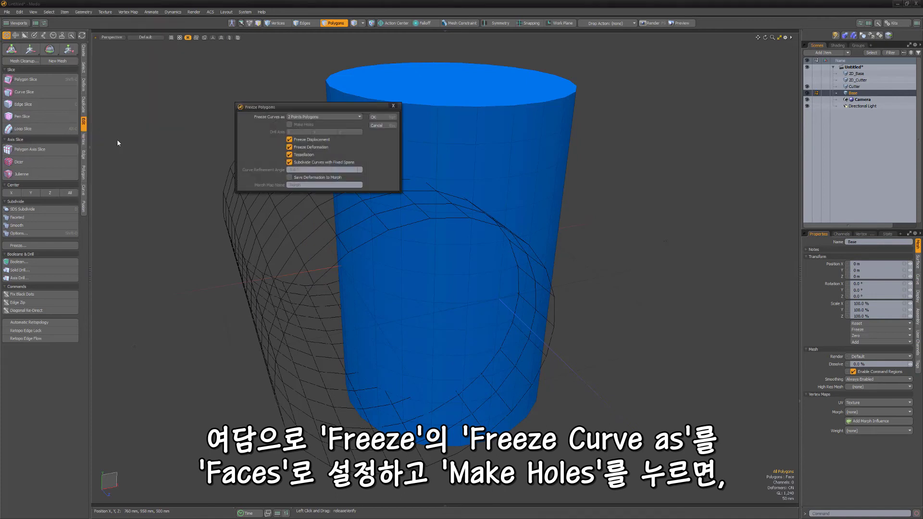
pyautogui.click(307, 117)
pyautogui.click(304, 118)
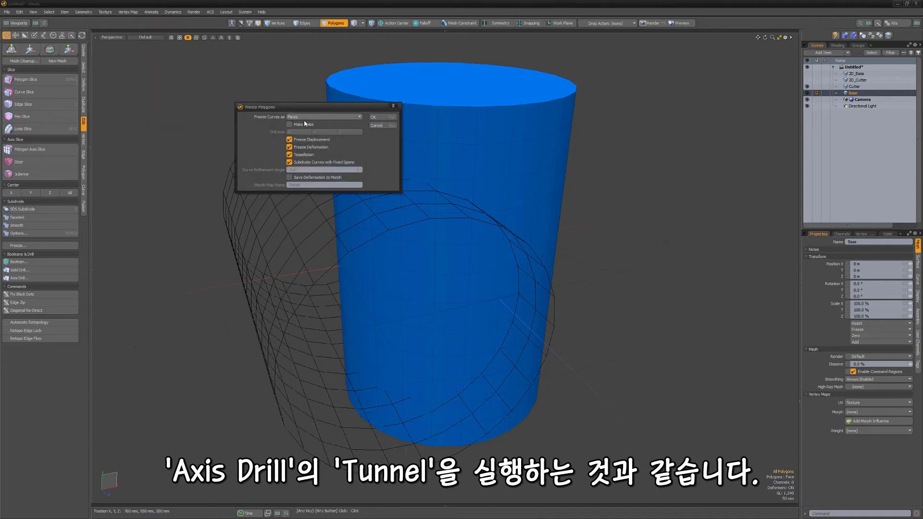
pyautogui.click(291, 124)
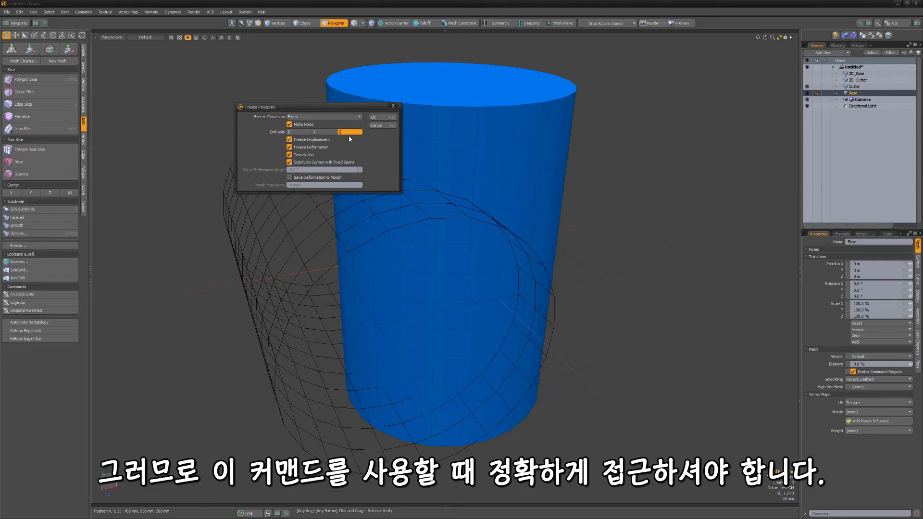
pyautogui.click(378, 126)
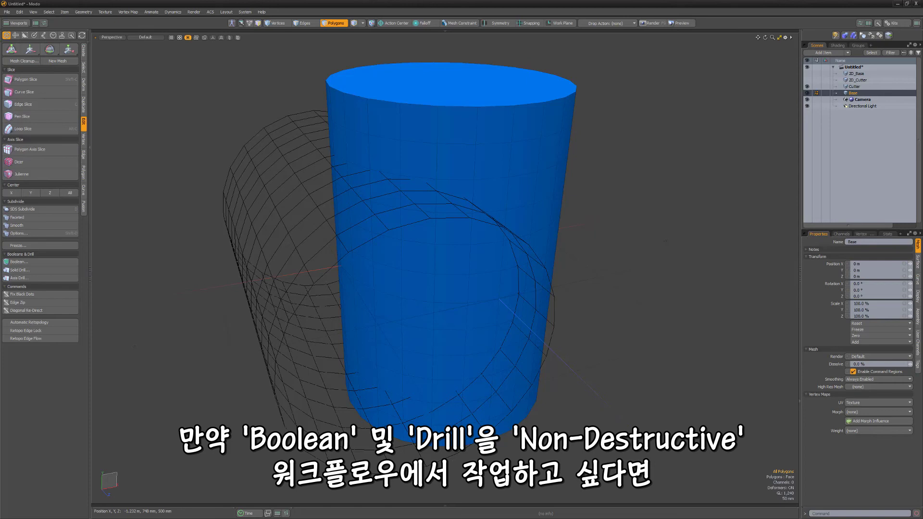
# Step: Reveal the mesh operations stack and add a Boolean operation to Base with Cutter as driver surface and Subtract as operation
pyautogui.hotkey('ctrl', 'Tab')
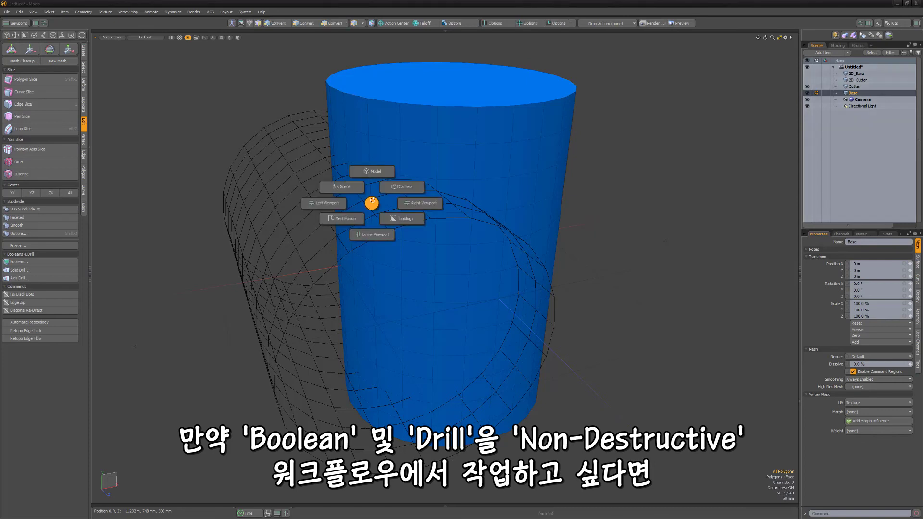
pyautogui.click(416, 207)
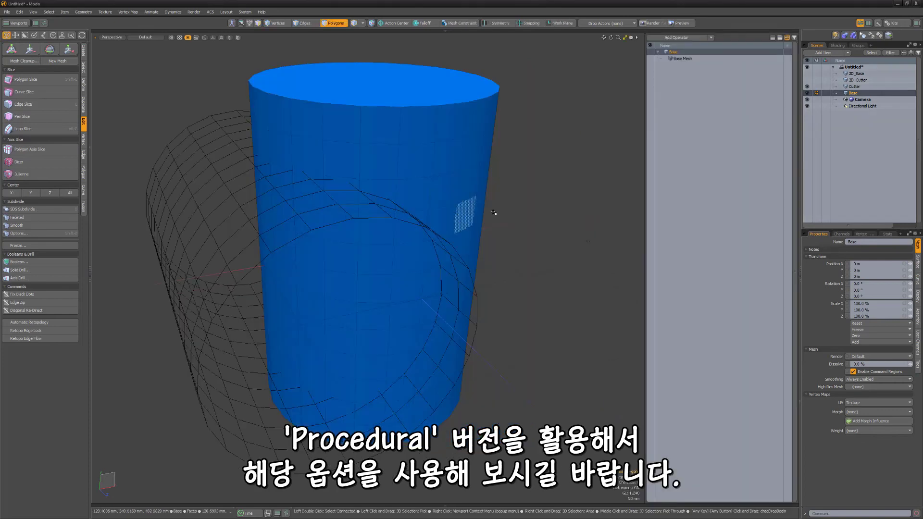
pyautogui.click(682, 38)
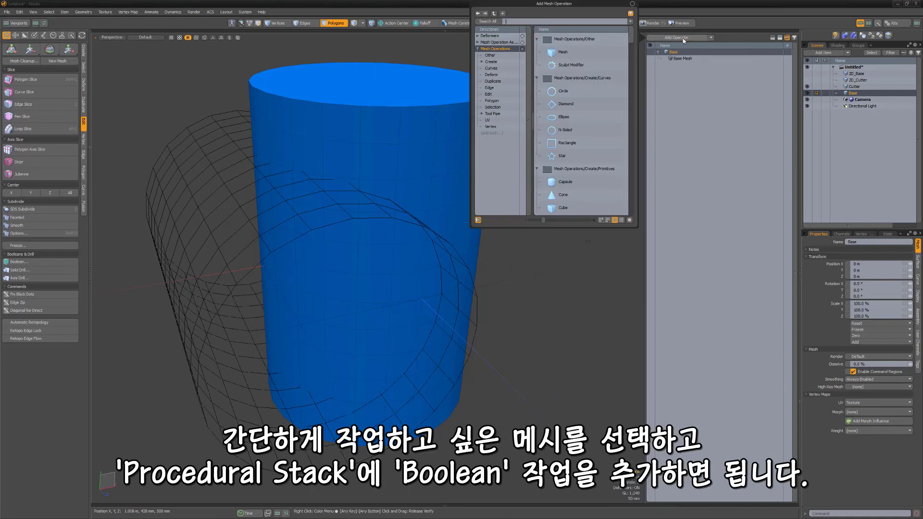
pyautogui.write('bool')
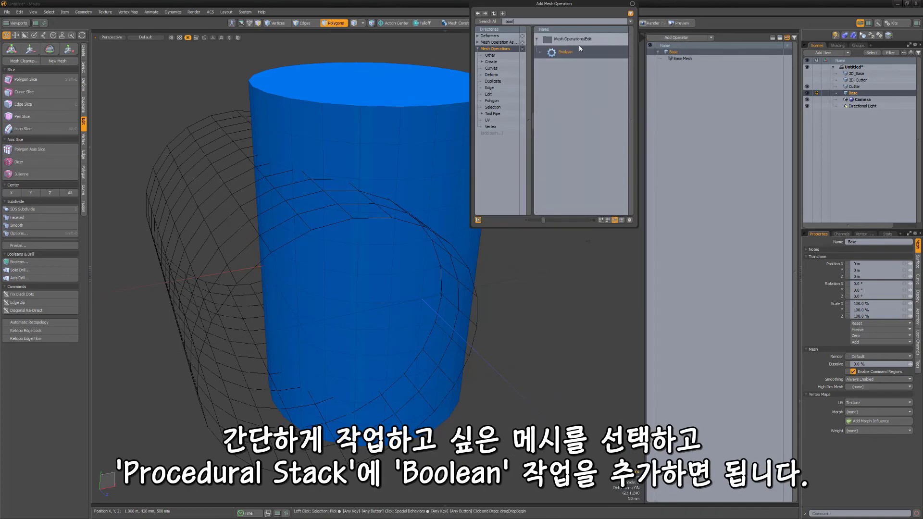
pyautogui.doubleClick(580, 50)
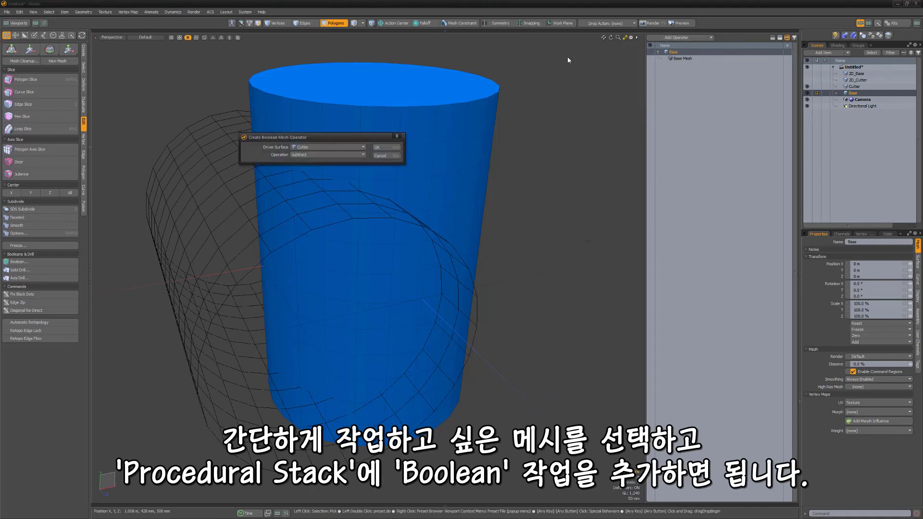
pyautogui.click(384, 147)
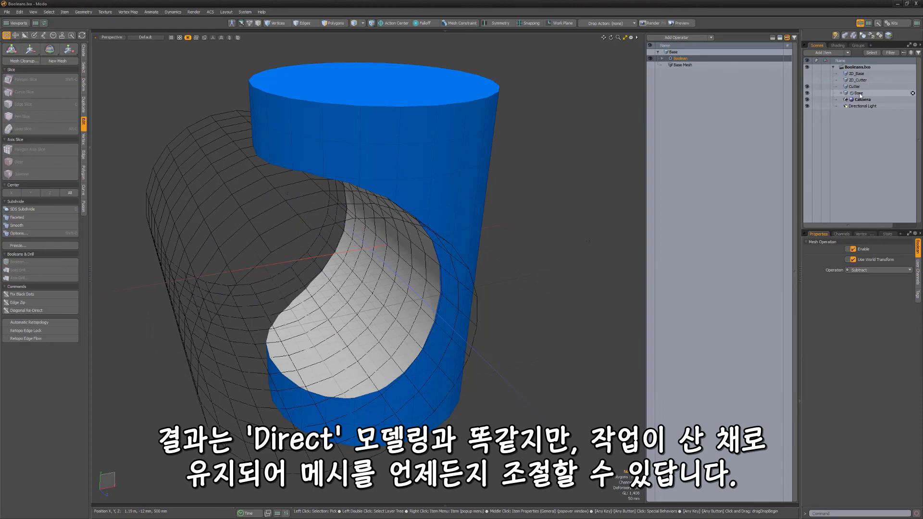
# Step: Move the Base mesh to about -204 mm in X and slightly down in Y with the Transform tool, keeping the procedural Boolean live
pyautogui.click(859, 94)
pyautogui.press('y')
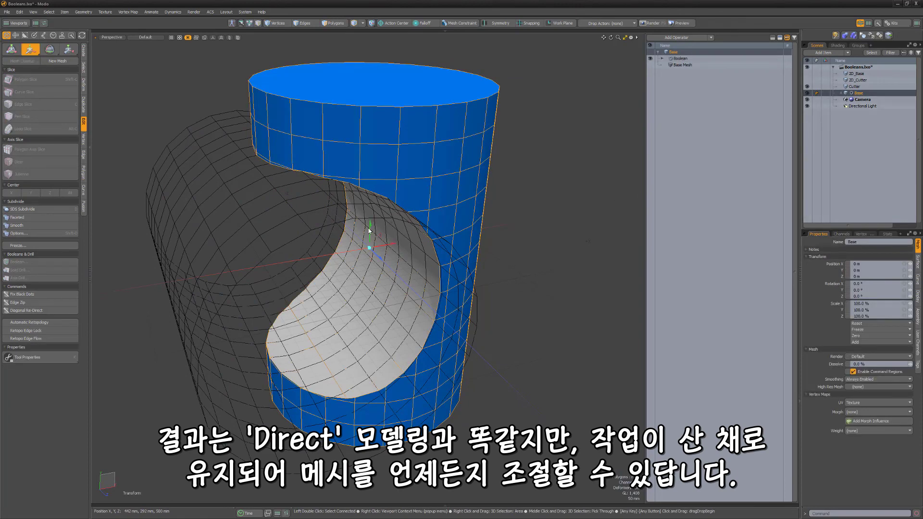
pyautogui.moveTo(369, 230); pyautogui.dragTo(351, 264)
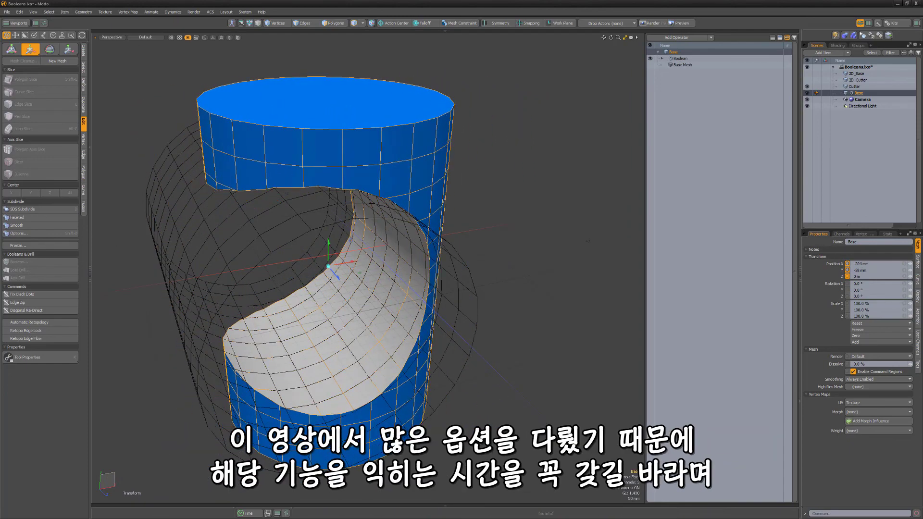